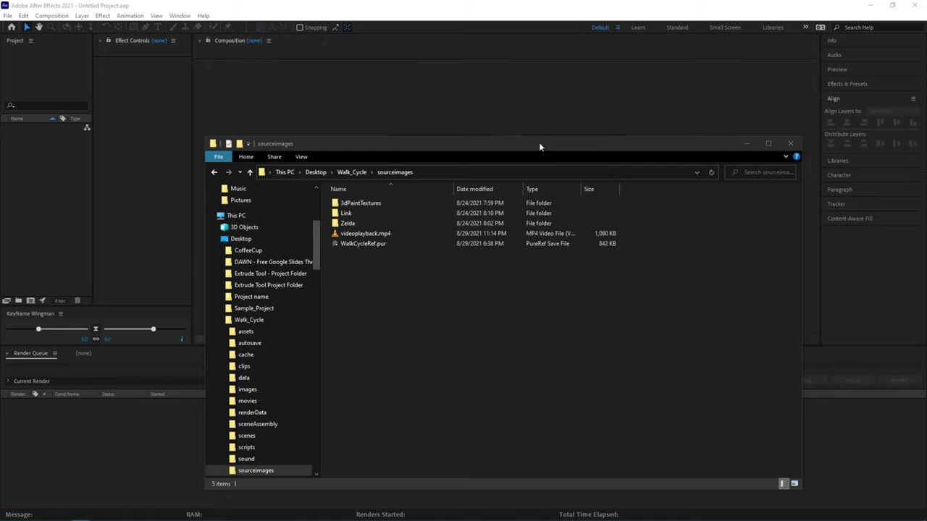
Drag videoplayback.mp4 from Walk_Cycle > sourceimages into the After Effects Project panel.
left_click_drag(539, 142, 719, 220)
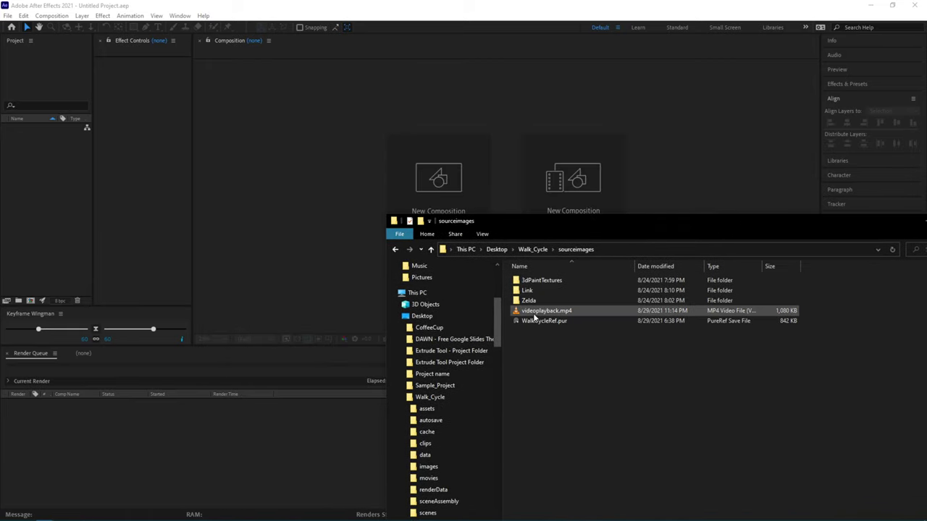
left_click_drag(534, 317, 39, 149)
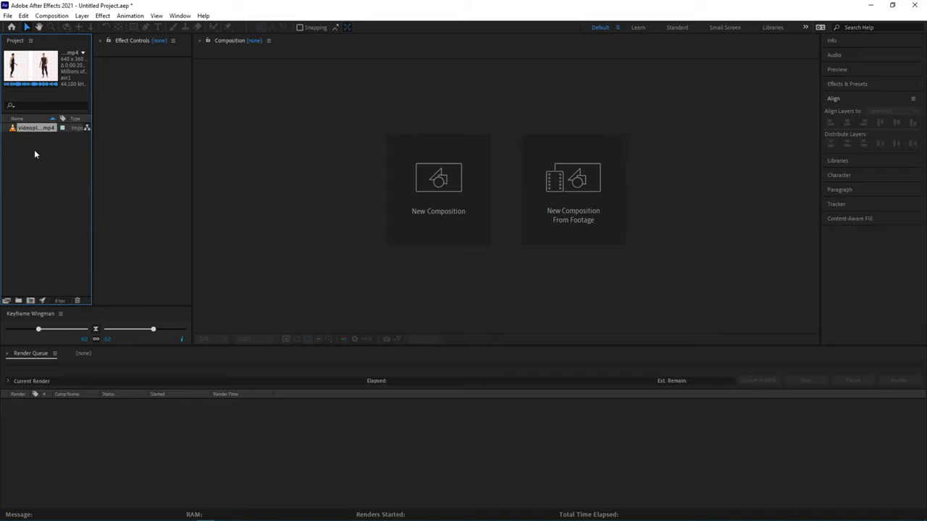
Make a new videoplayback comp from videoplayback.mp4 using New Comp from Selection.
right_click(32, 129)
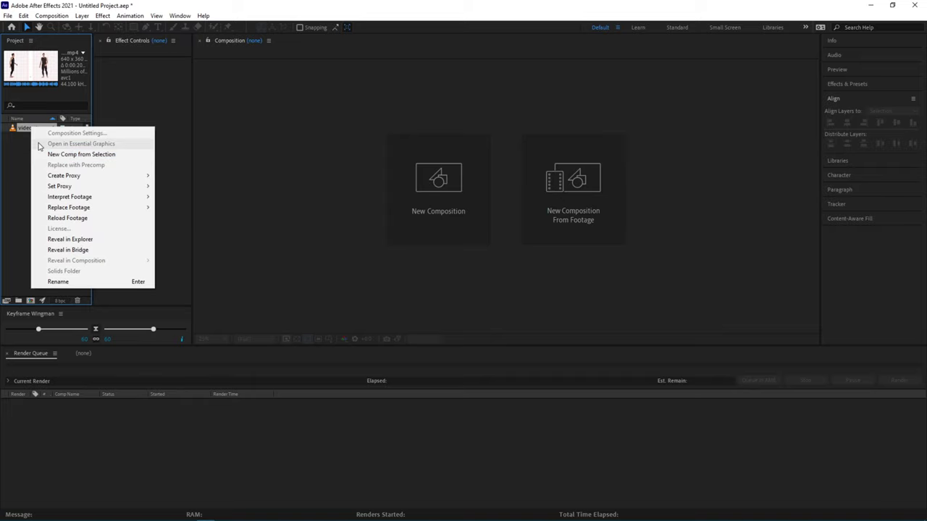
left_click(80, 155)
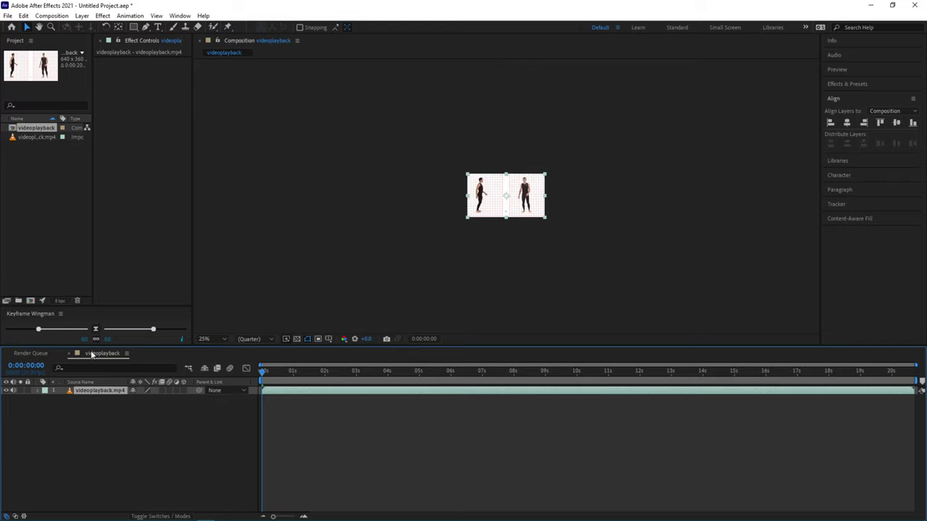
Add the videoplayback comp to the Render Queue as a JPEG Sequence at quality 10.
left_click(49, 19)
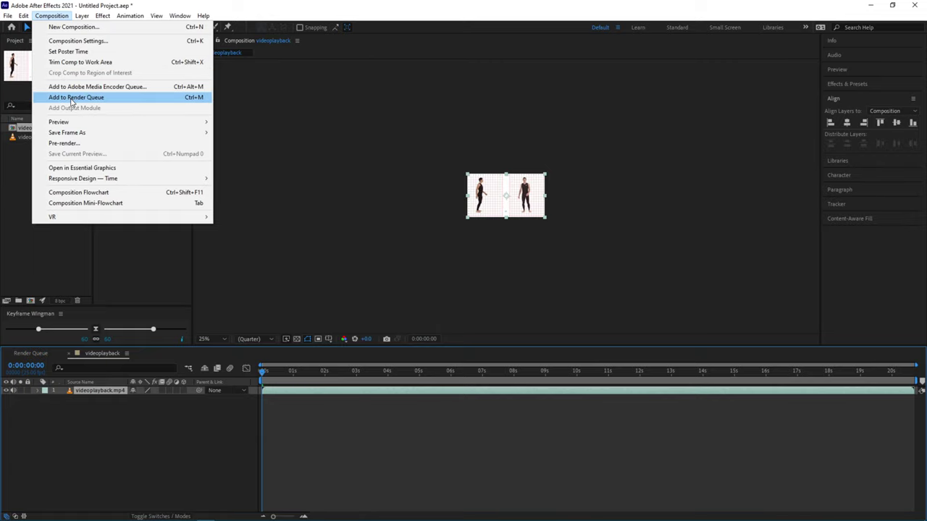
left_click(72, 98)
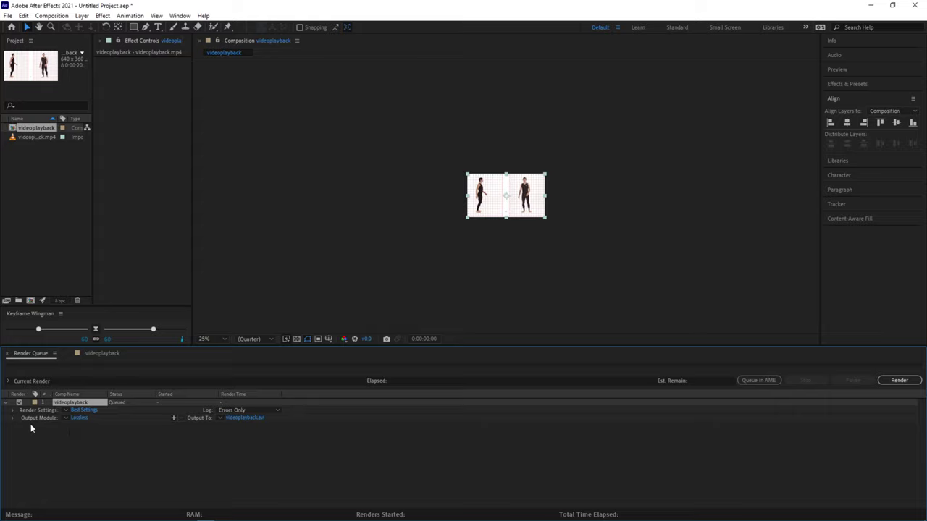
left_click(79, 417)
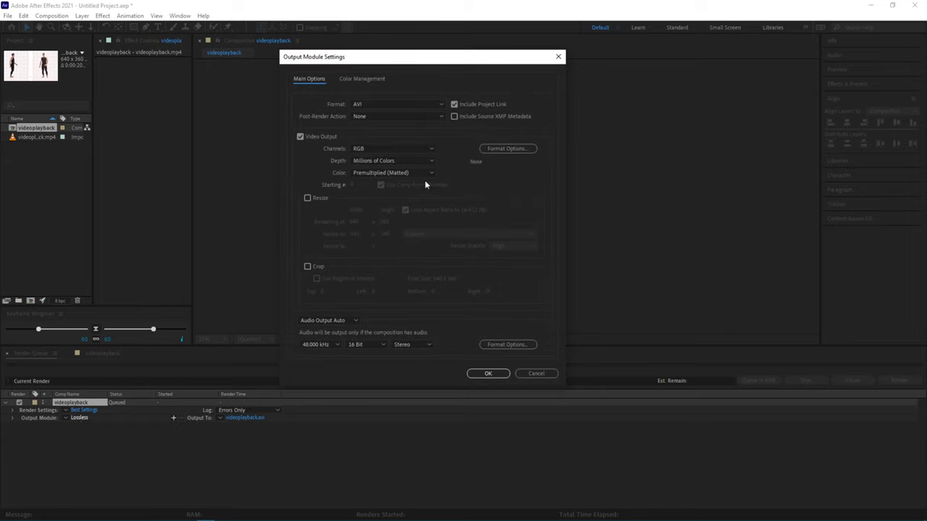
left_click(361, 104)
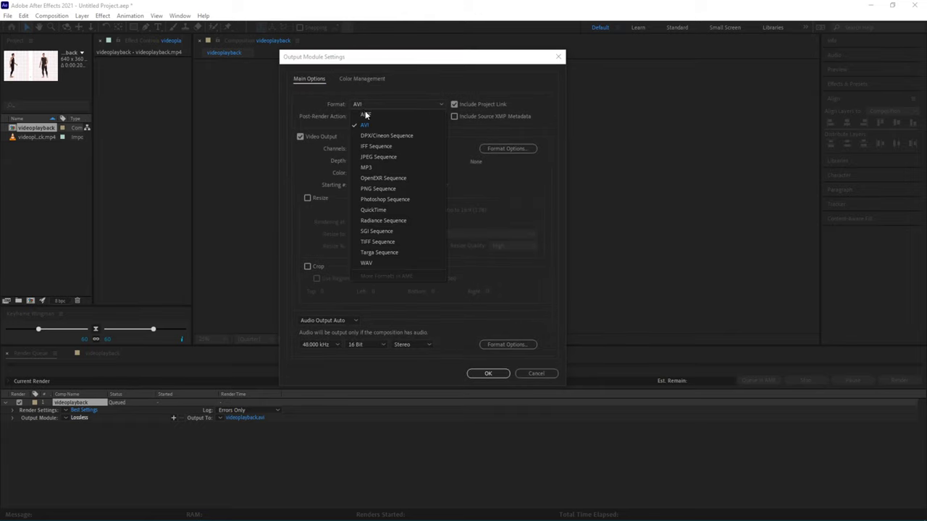
left_click(377, 157)
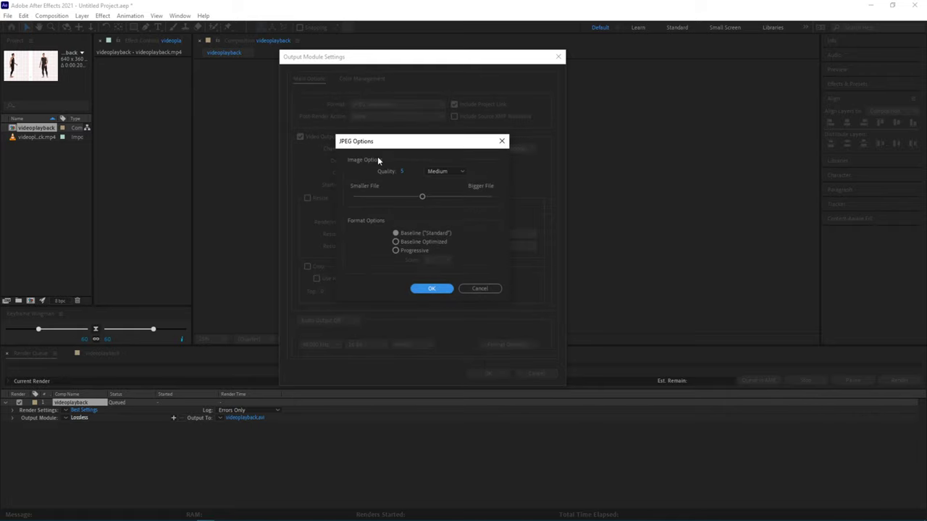
left_click_drag(423, 196, 538, 200)
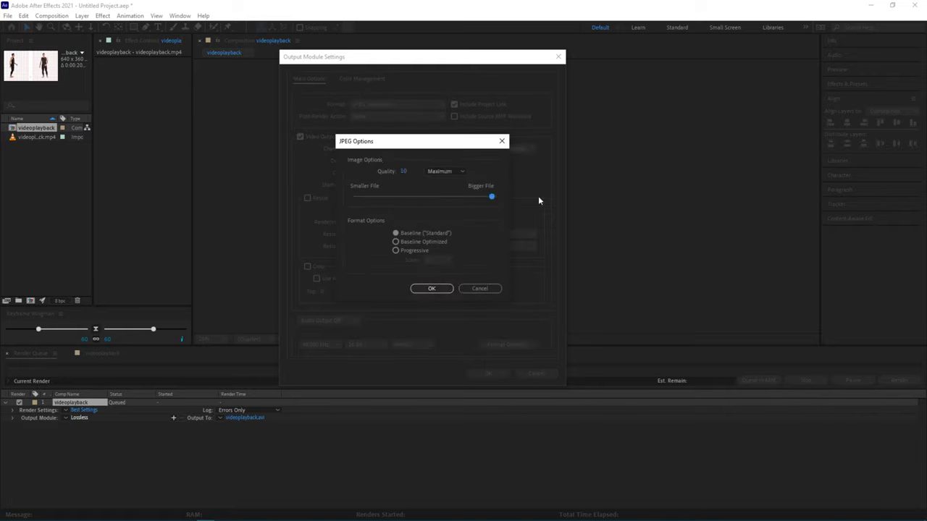
left_click(431, 289)
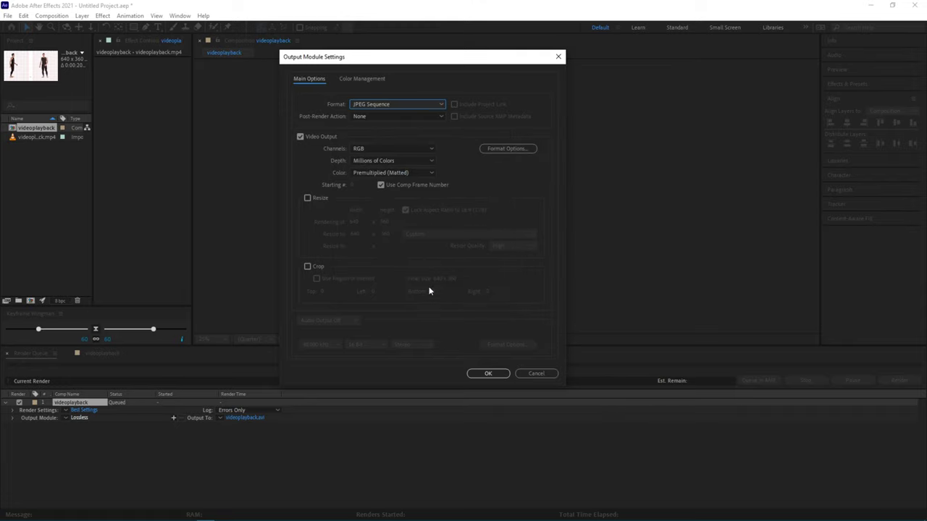
left_click(489, 373)
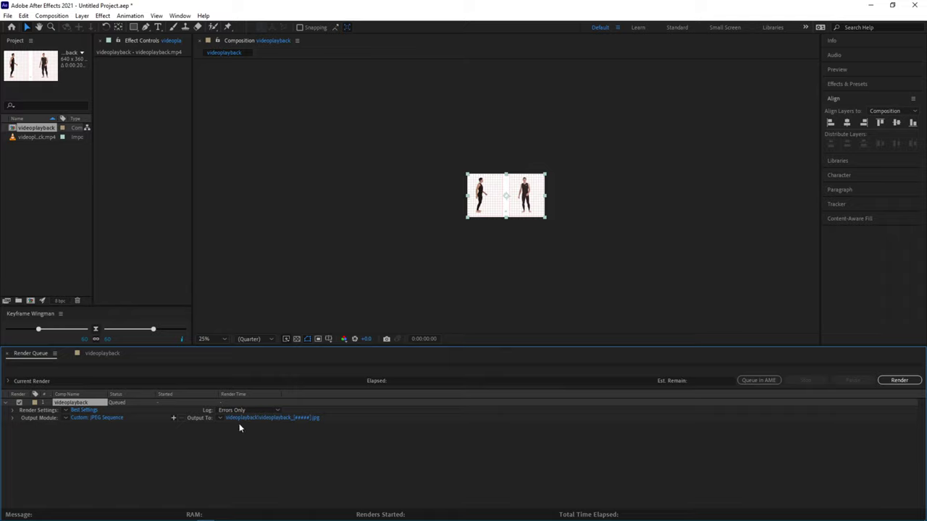
Rename the render output file to videoplayback_[###].jpg.
left_click(289, 417)
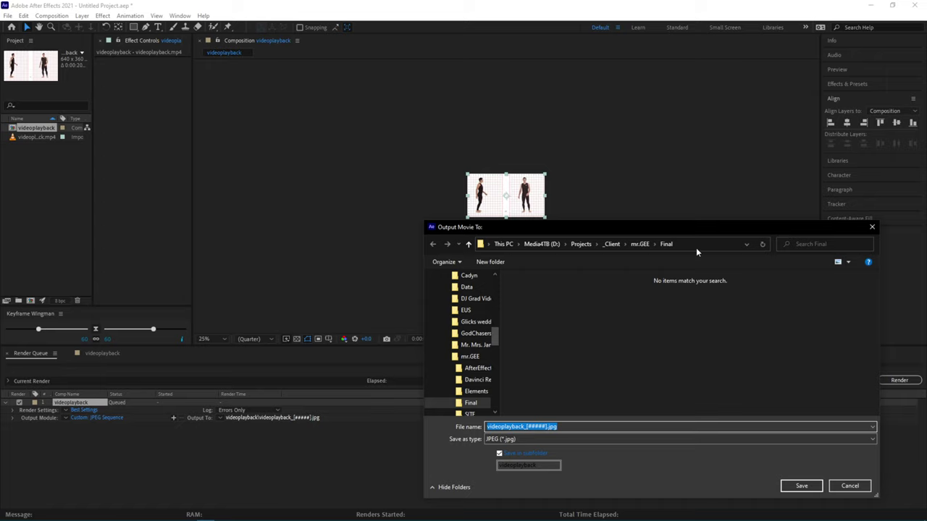
left_click_drag(691, 233, 627, 122)
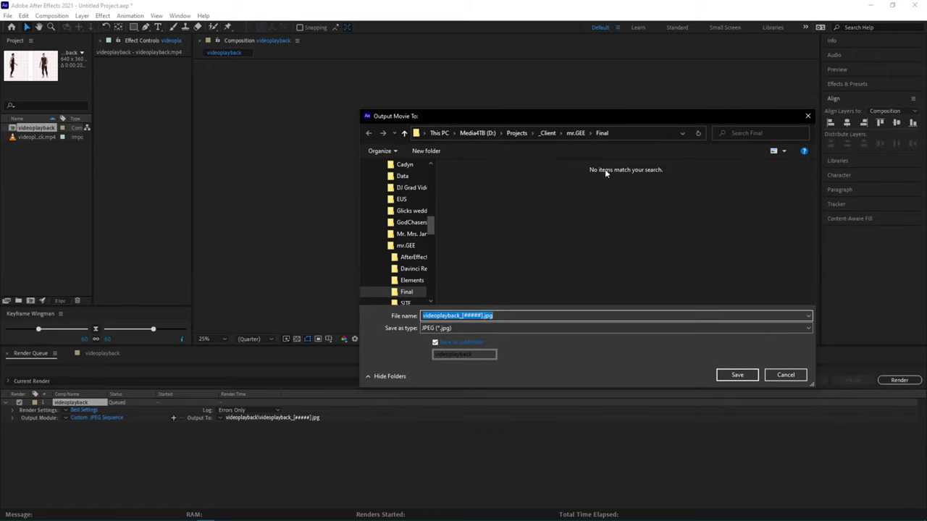
left_click(474, 315)
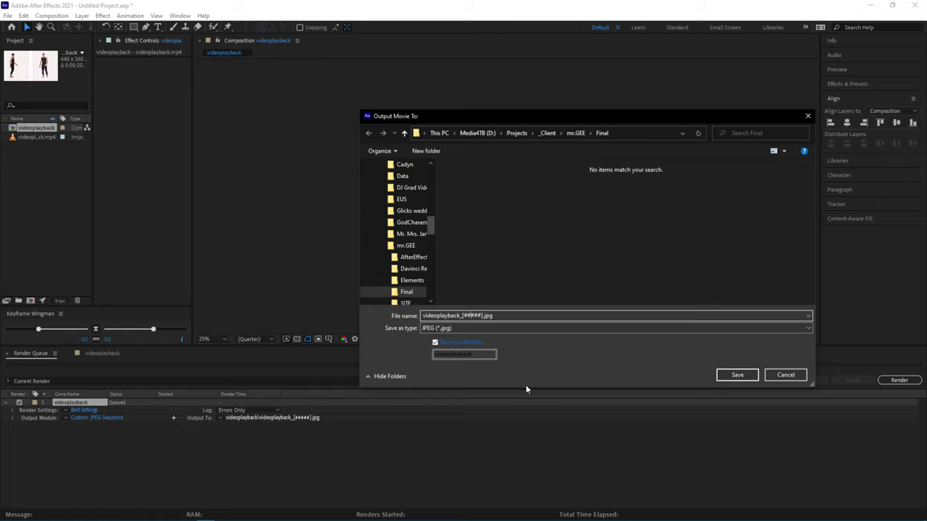
key("BackSpace")
key("BackSpace")
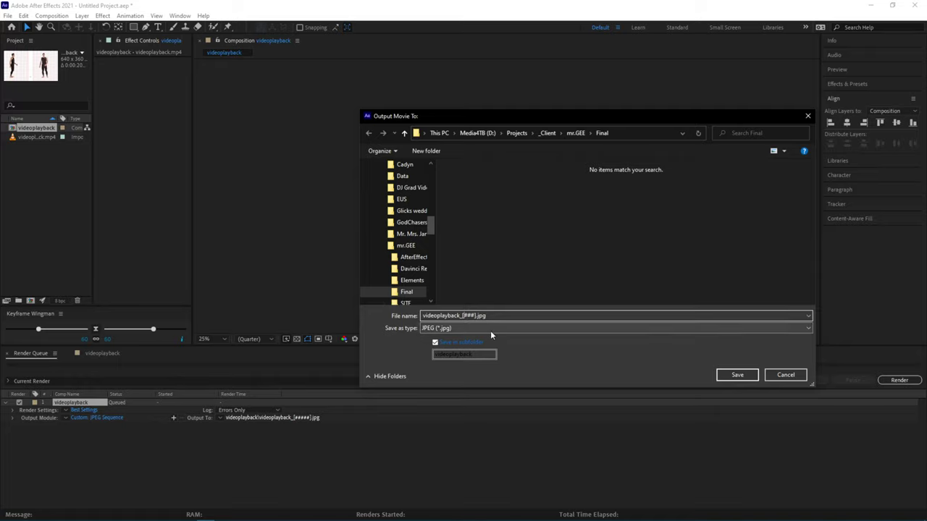
left_click_drag(428, 224, 432, 194)
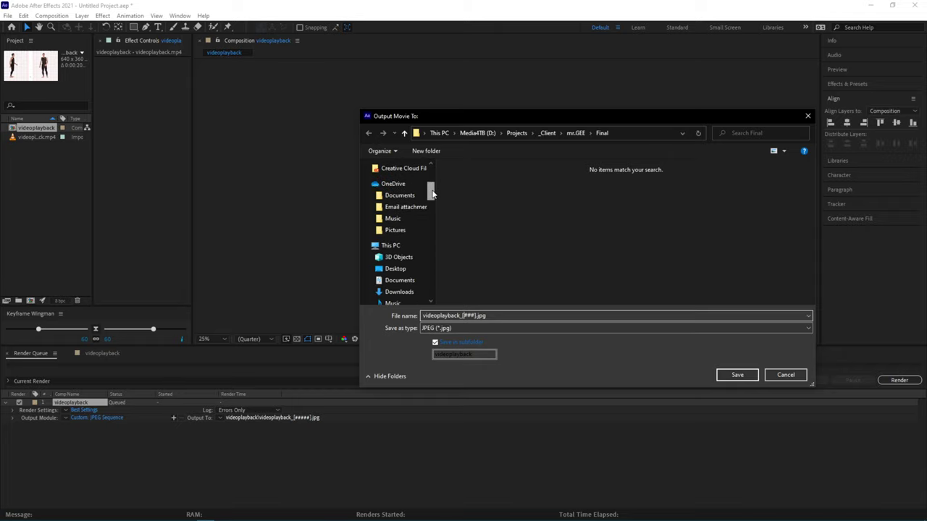
Save the output into Desktop > Walk_Cycle > sourceimages, keeping Save in subfolder.
left_click(403, 269)
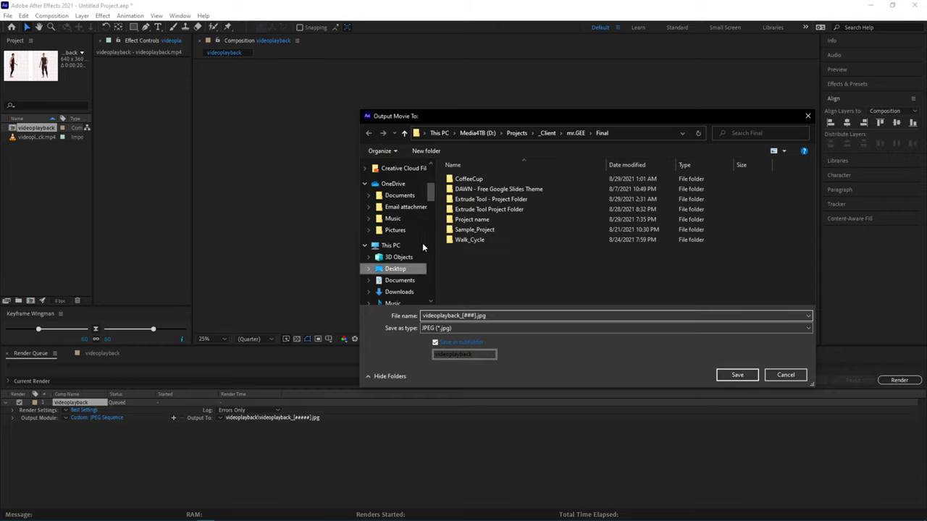
double_click(473, 241)
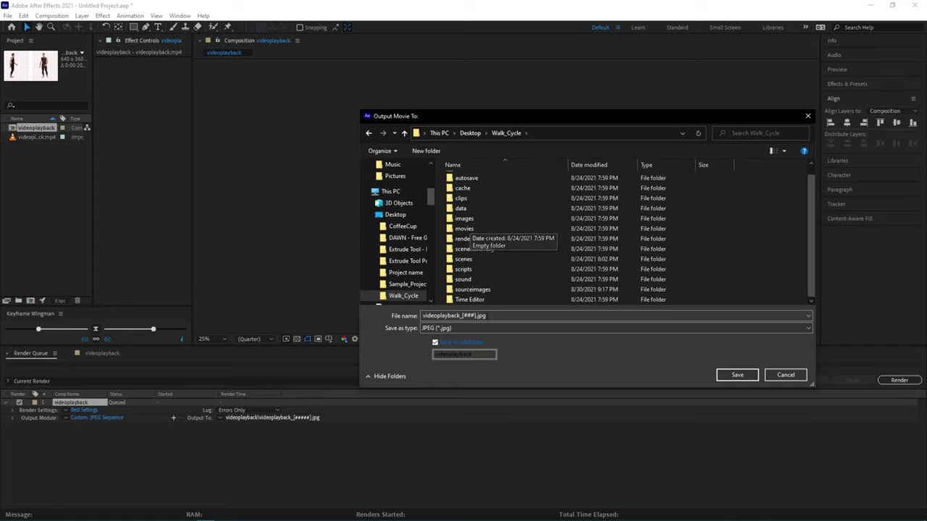
scroll(476, 291, "down", 1)
double_click(476, 290)
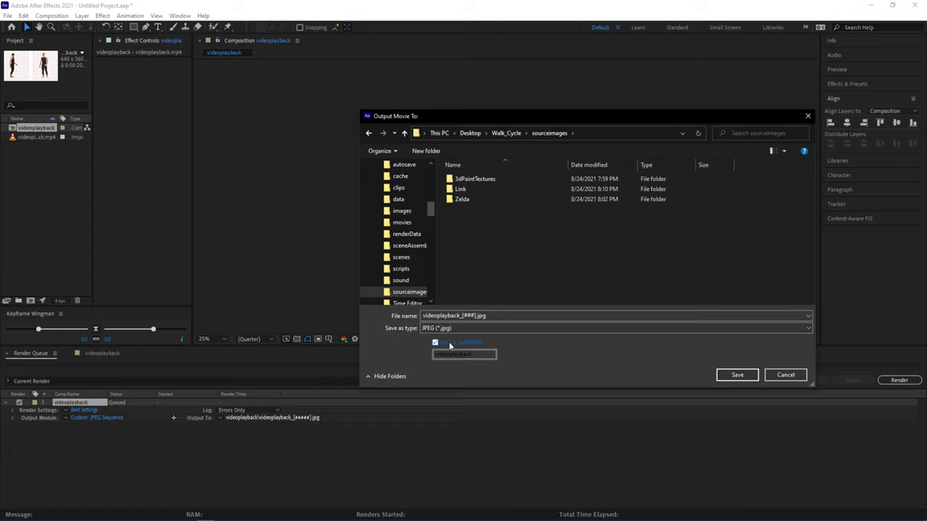
left_click(735, 376)
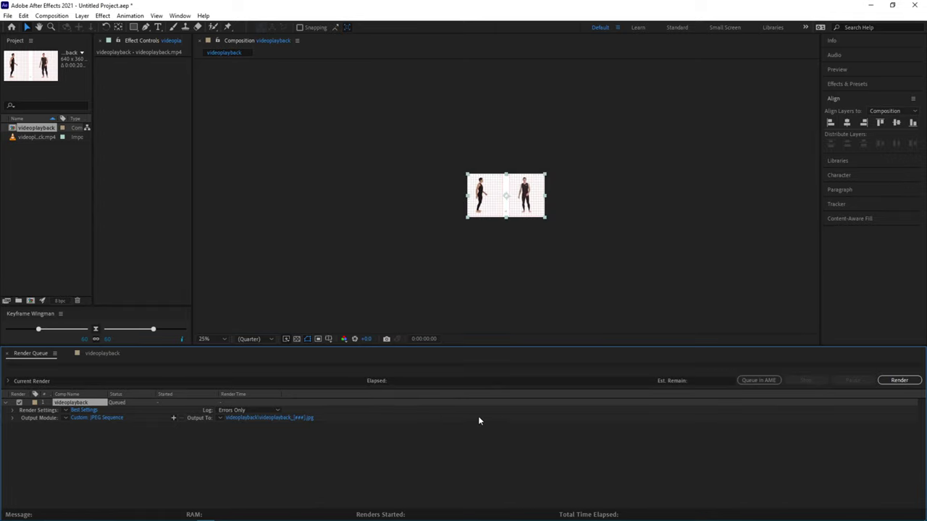
Render the queued videoplayback comp to JPEG frames.
left_click(897, 381)
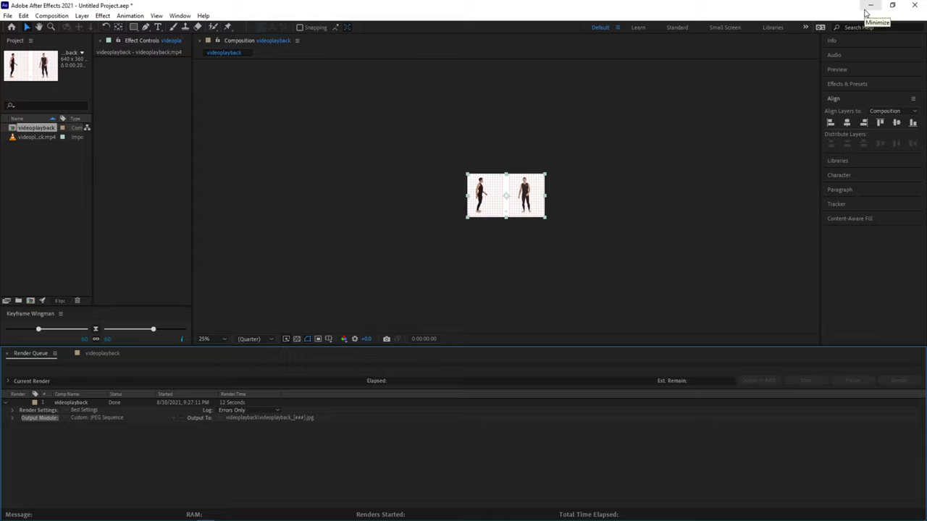
Switch to Maya, turn on the side-view grid and show the four-view layout.
left_click(868, 10)
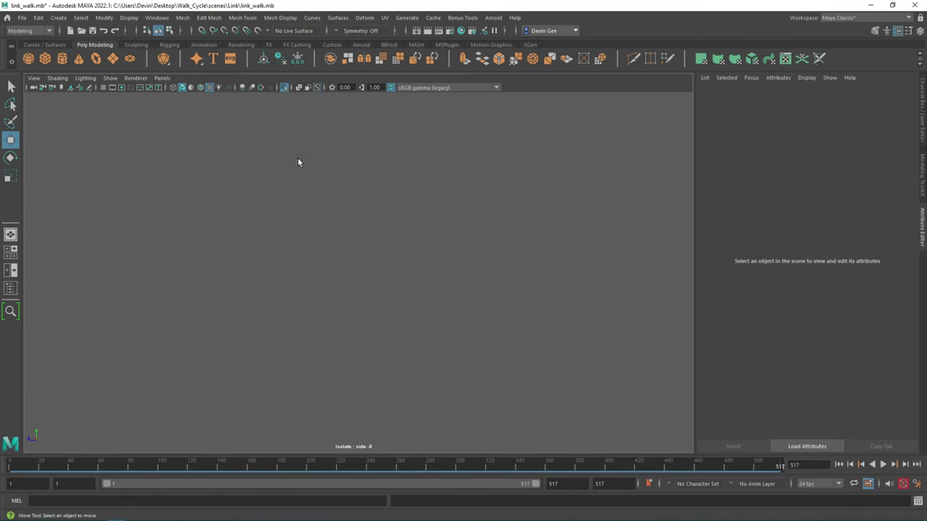
left_click(103, 88)
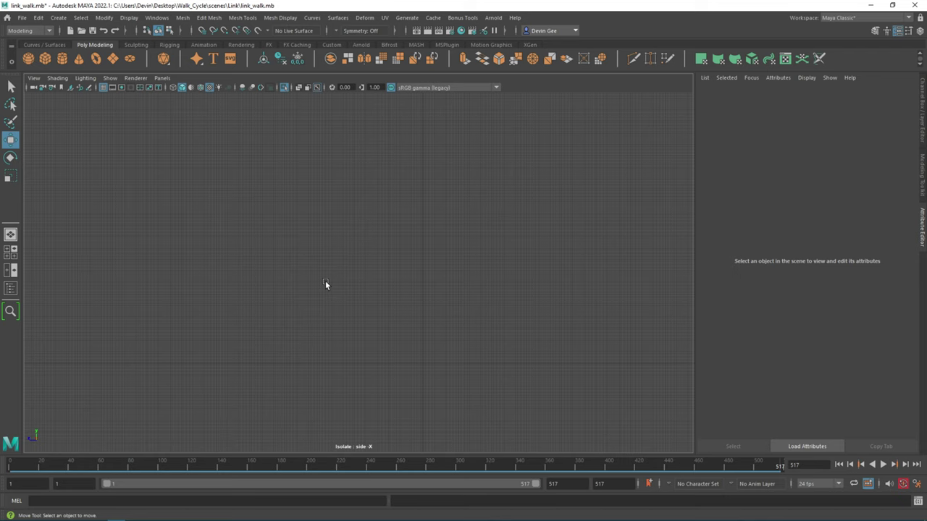
key("space")
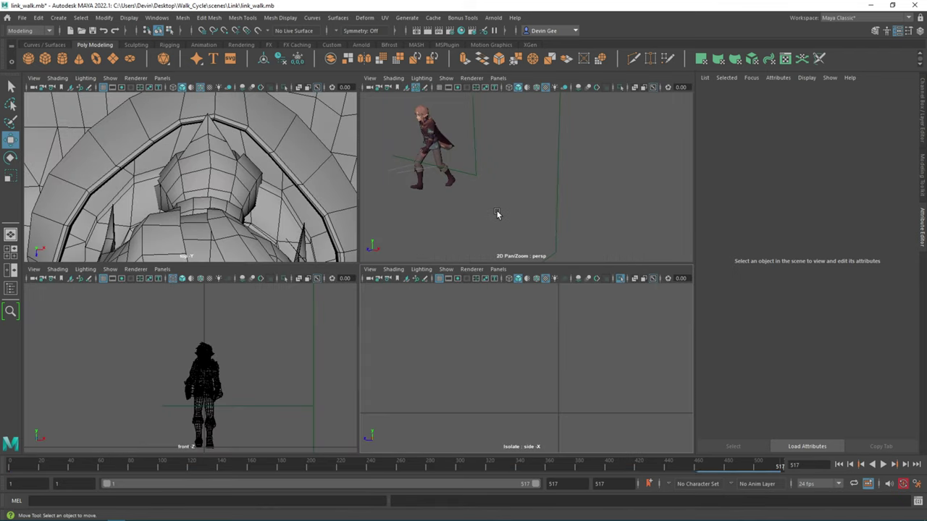
left_click_drag(498, 205, 514, 178, "alt")
left_click(498, 186)
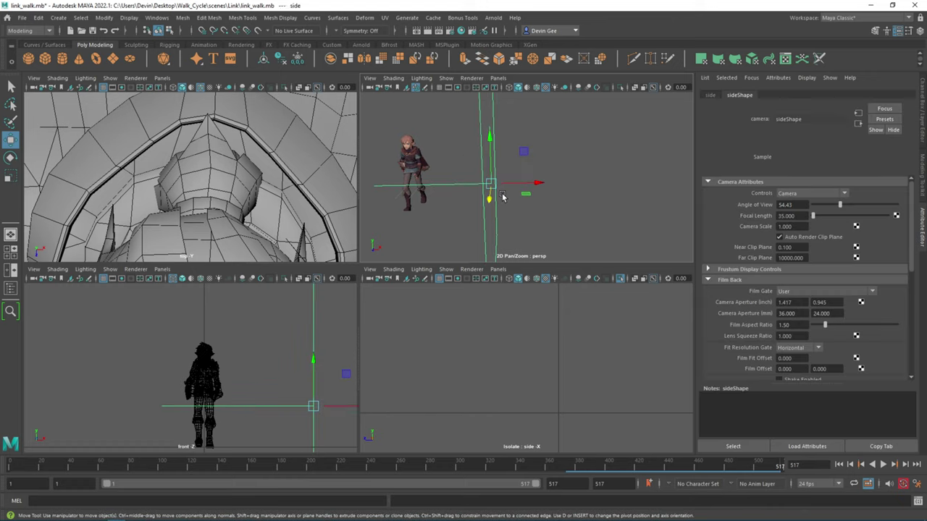
left_click(490, 325)
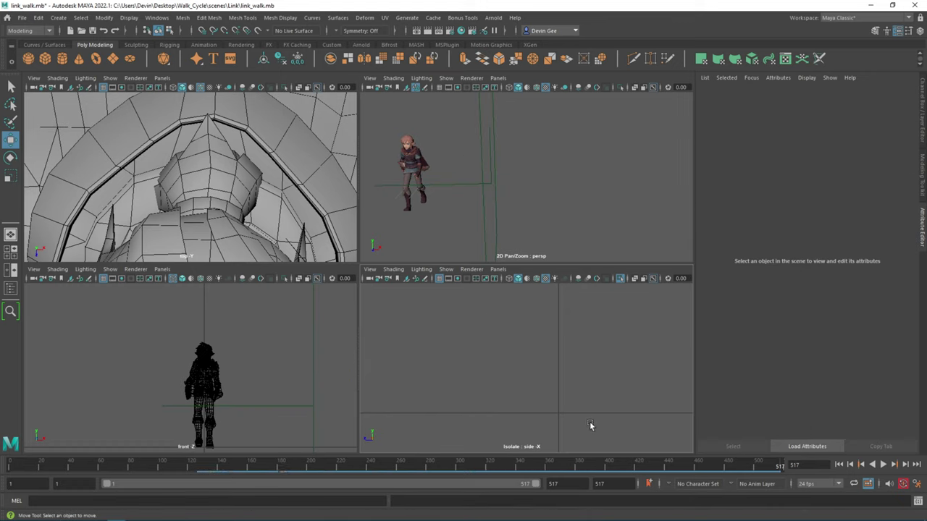
Maximize the side view and add an image plane using videoplayback_000.jpg from the videoplayback folder.
key("space")
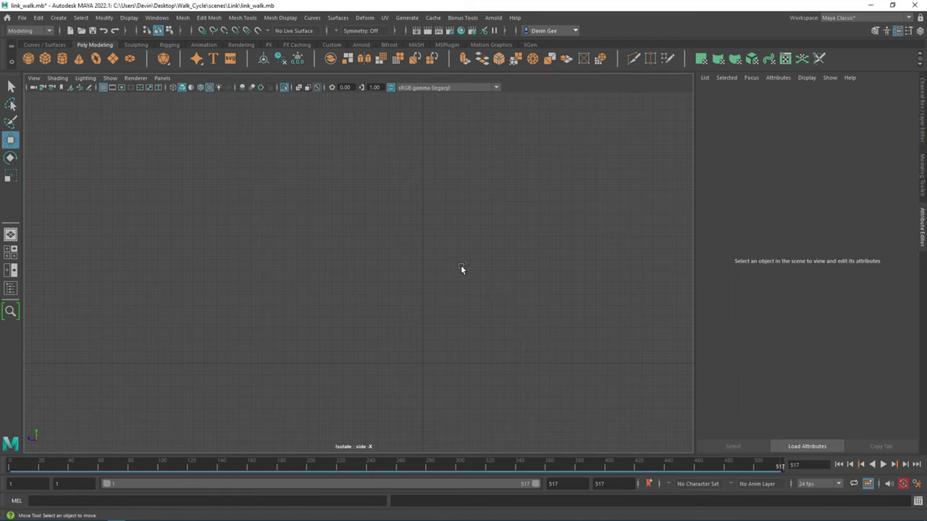
left_click(71, 88)
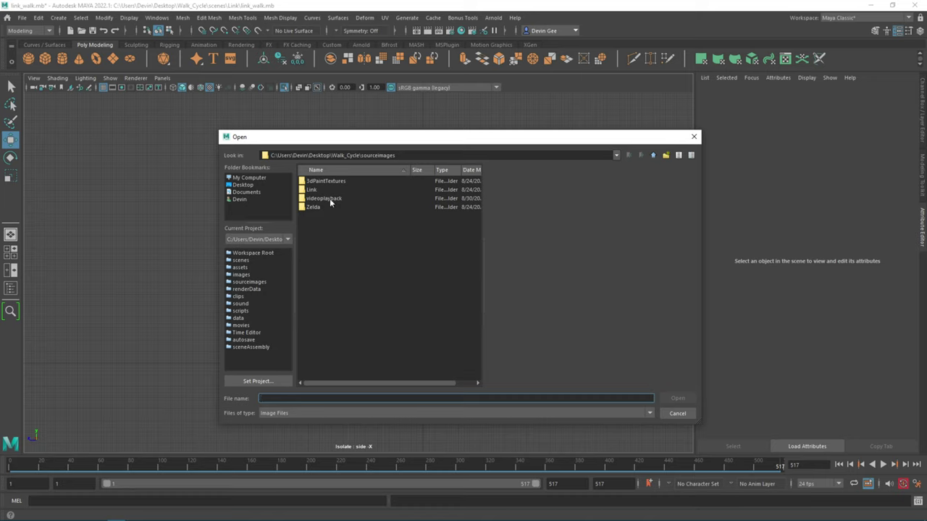
double_click(330, 200)
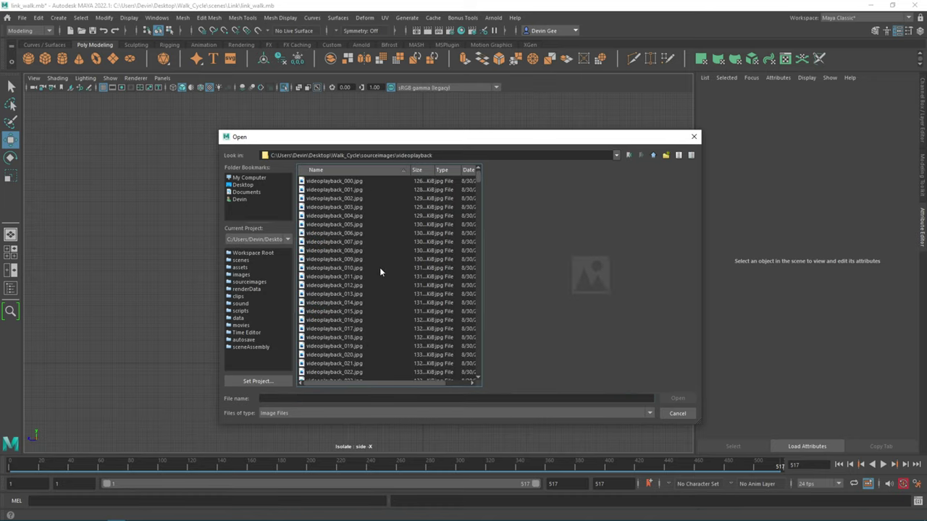
mouse_move(479, 181)
left_mouse_down()
mouse_move(472, 384)
mouse_move(483, 372)
mouse_move(484, 170)
left_mouse_up()
left_click(337, 181)
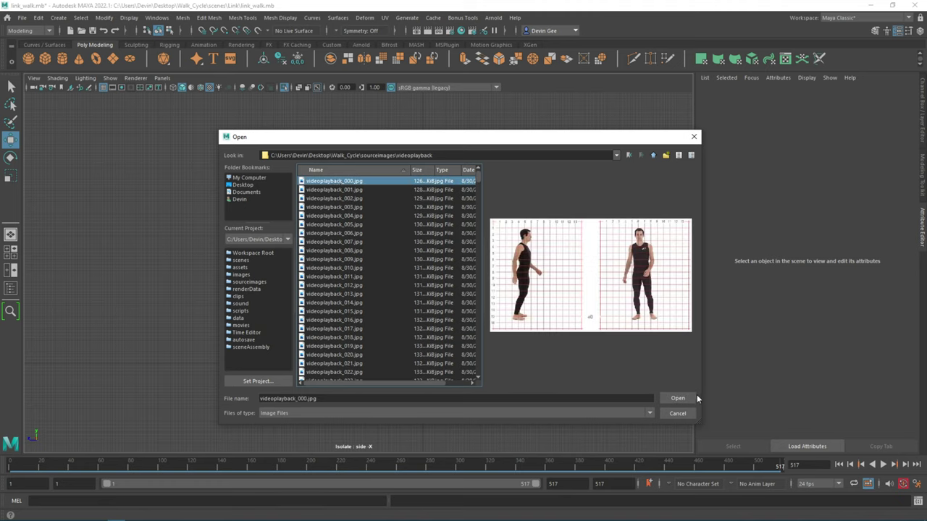
Load videoplayback_000.jpg as an image sequence and set the playback end to frame 517.
left_click(677, 398)
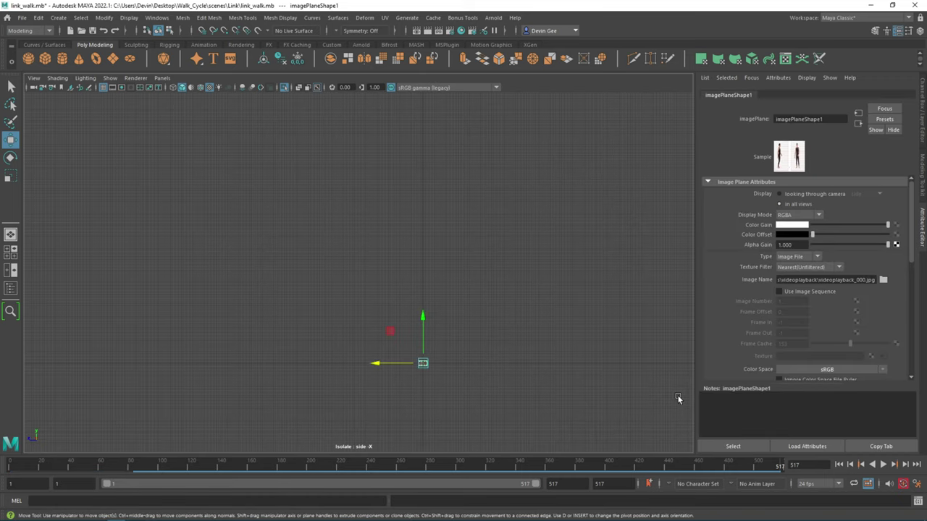
left_click(779, 293)
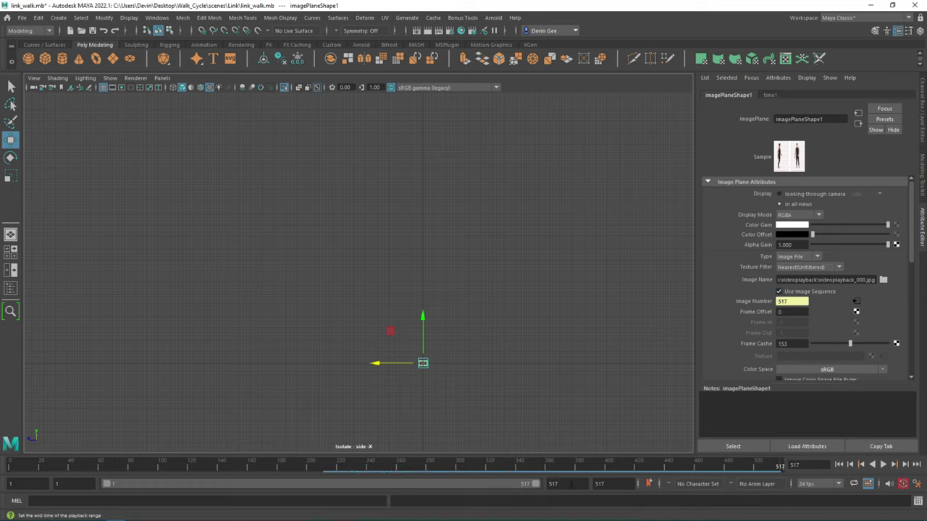
left_click(565, 484)
key("BackSpace")
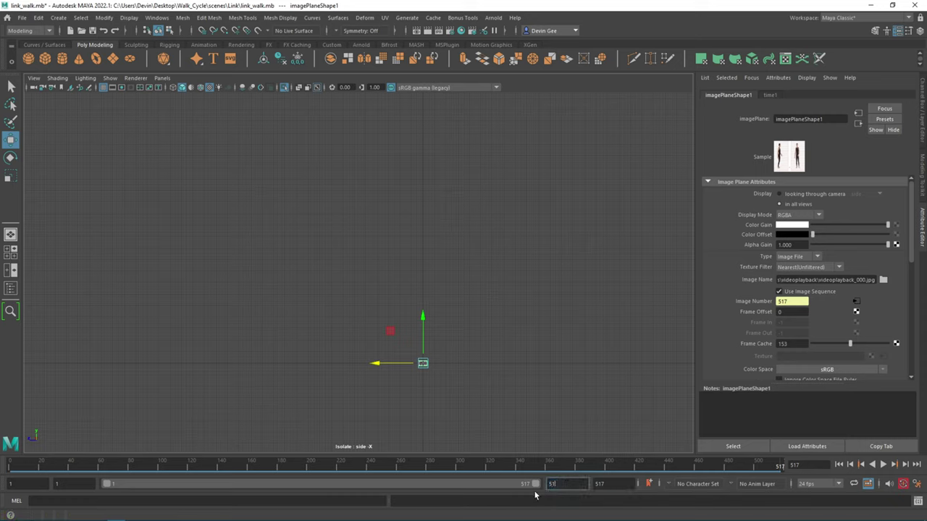
type("7")
key("Return")
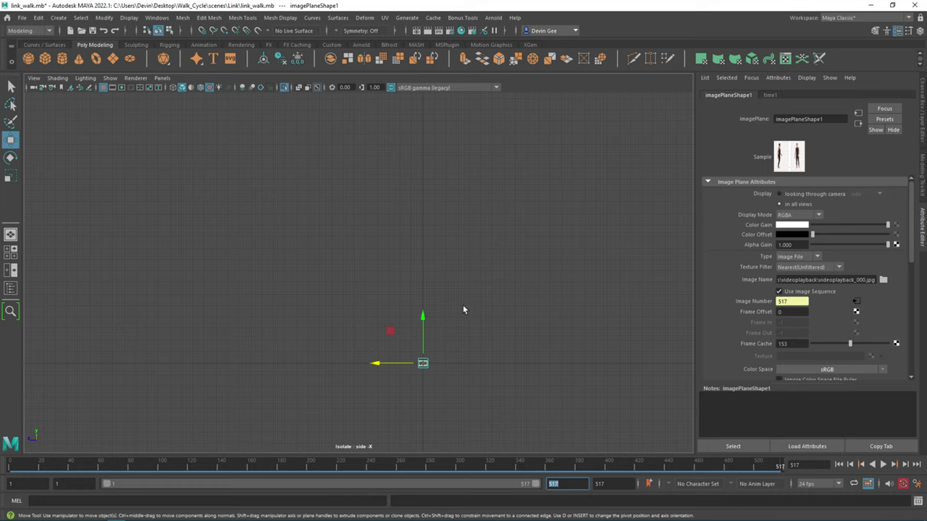
Turn off Isolate Select, then scale the image plane up and raise it behind the character.
left_click(284, 87)
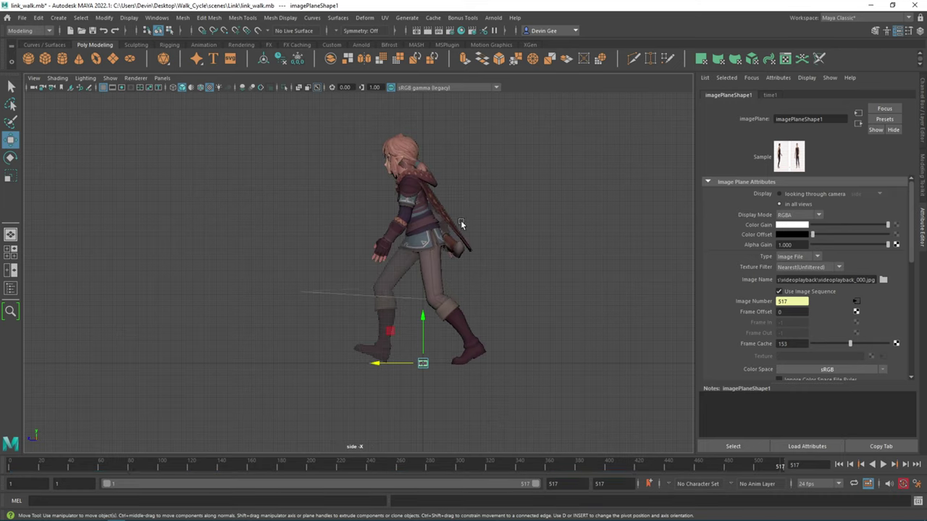
left_click(409, 366)
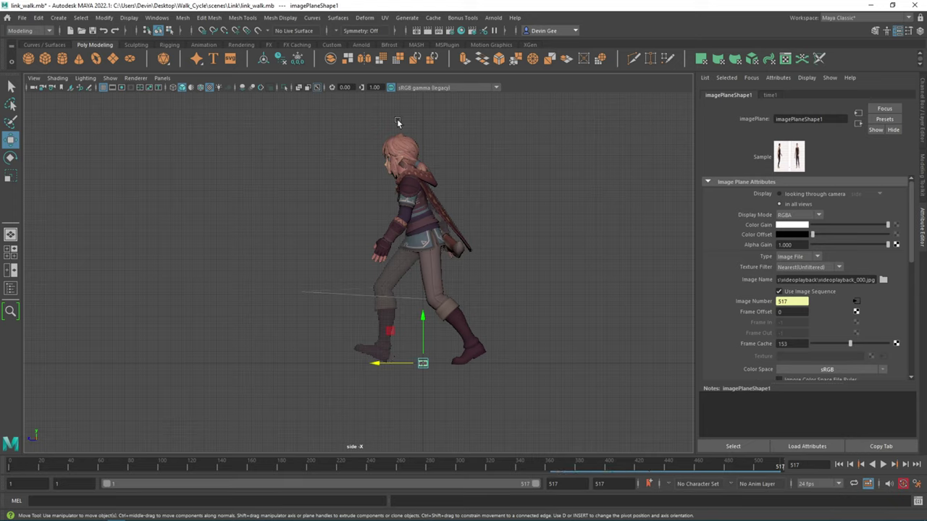
key("r")
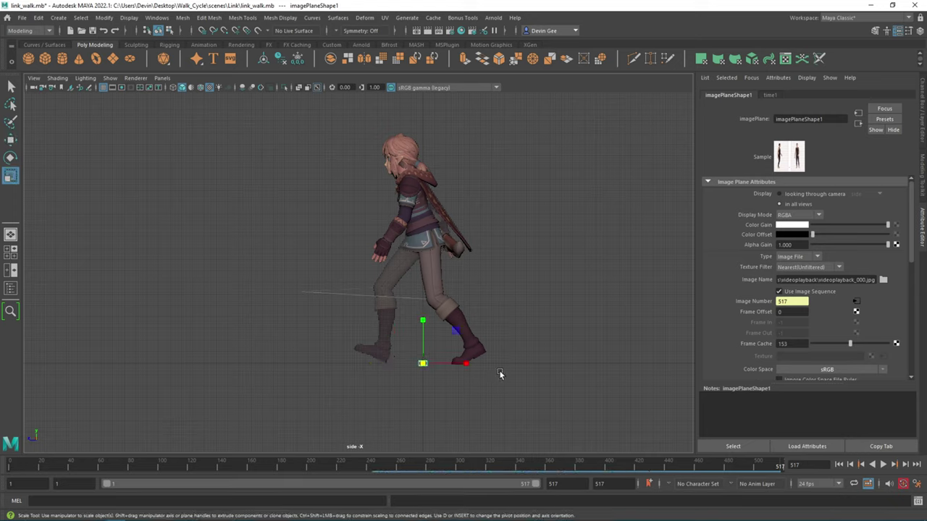
left_click_drag(424, 364, 669, 285)
key("w")
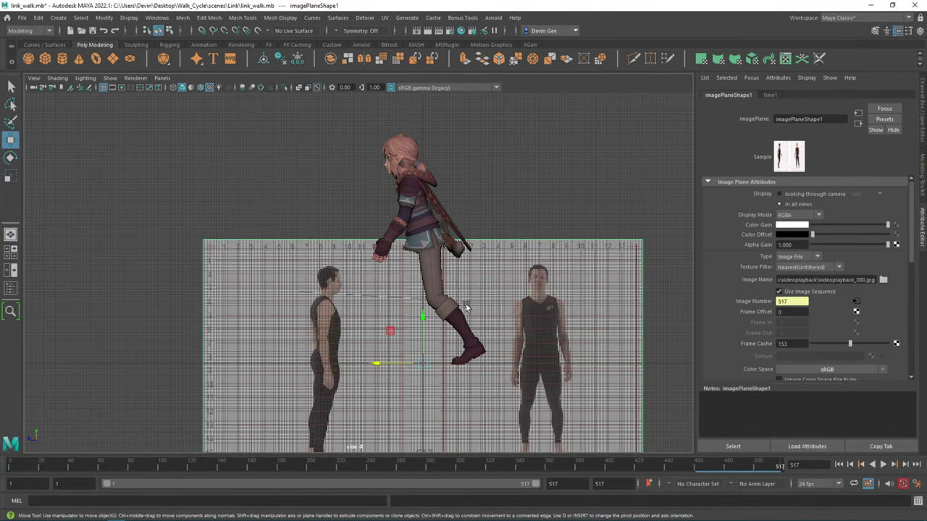
left_click_drag(427, 323, 463, 218)
key("r")
left_click_drag(423, 258, 451, 249)
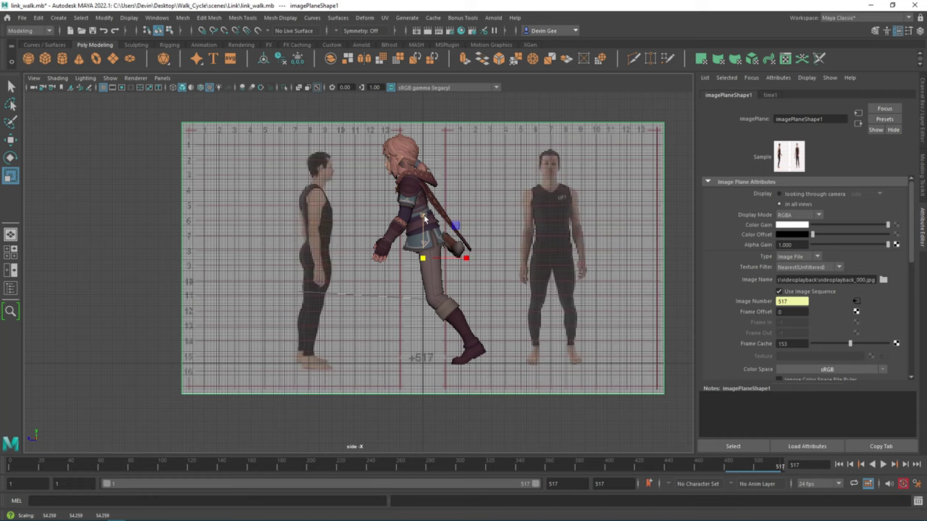
Nudge the image plane slightly upward along the vertical axis and return to four views.
key("w")
left_click(382, 252)
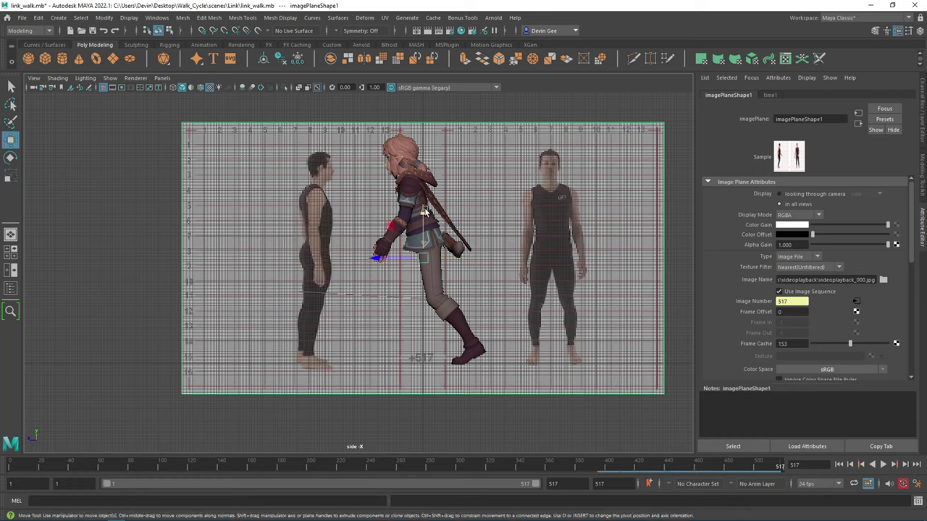
left_click(424, 211)
middle_click_drag(435, 194, 434, 185)
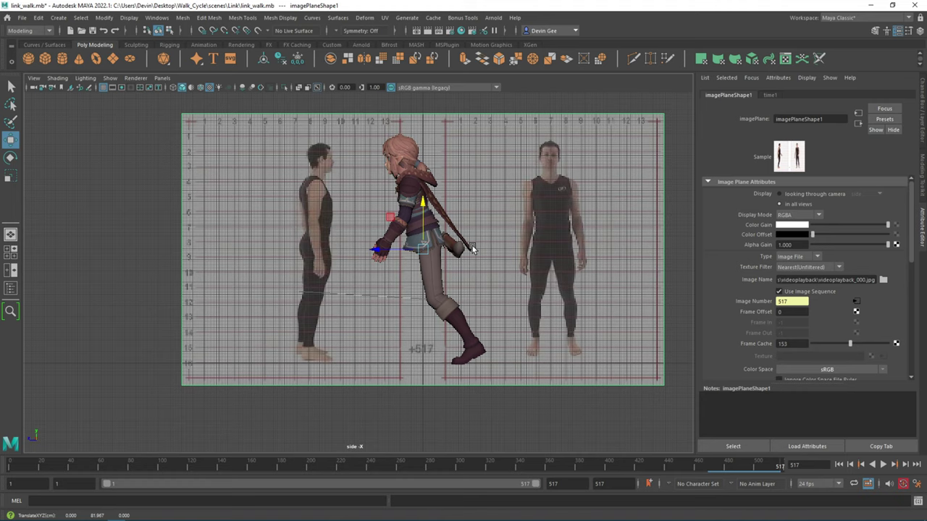
key("space")
key("e")
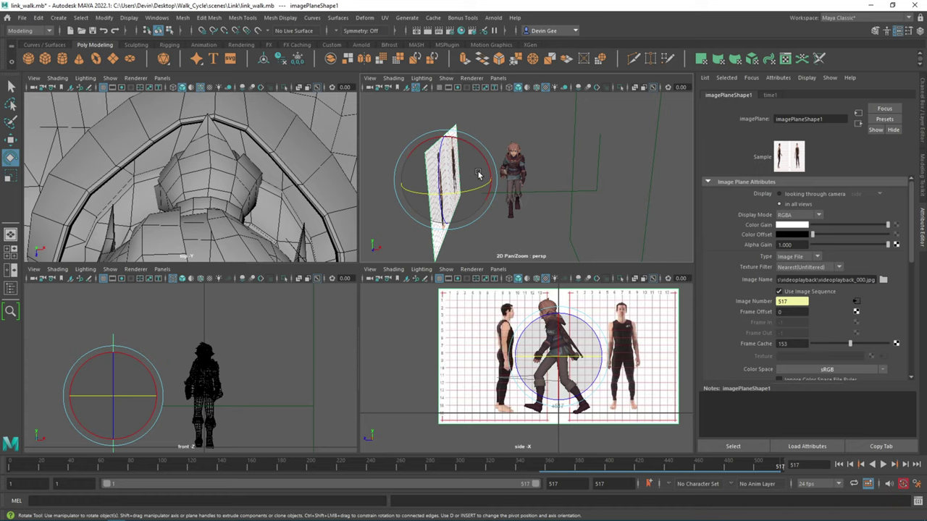
Rotate the image plane -90° in Y and slide it sideways to overlap the character.
left_click_drag(478, 174, 347, 212)
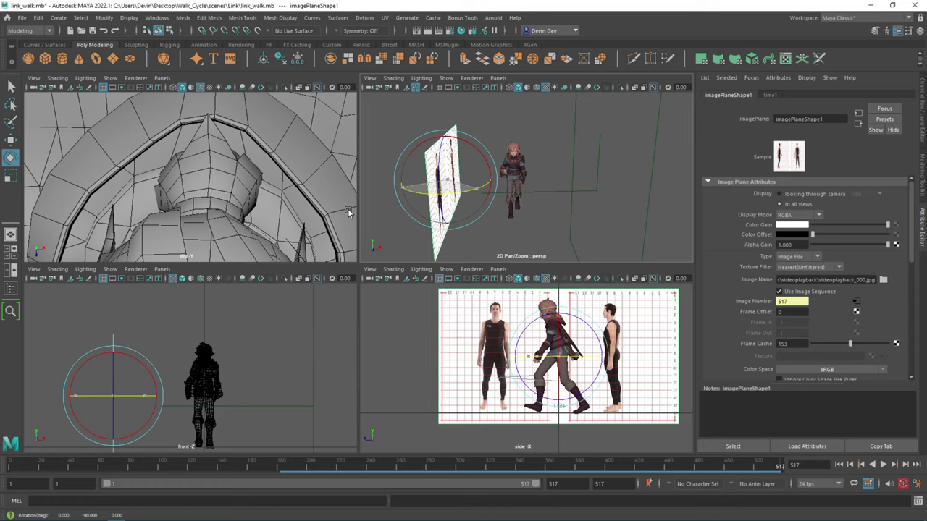
key("w")
middle_click_drag(660, 297, 597, 297)
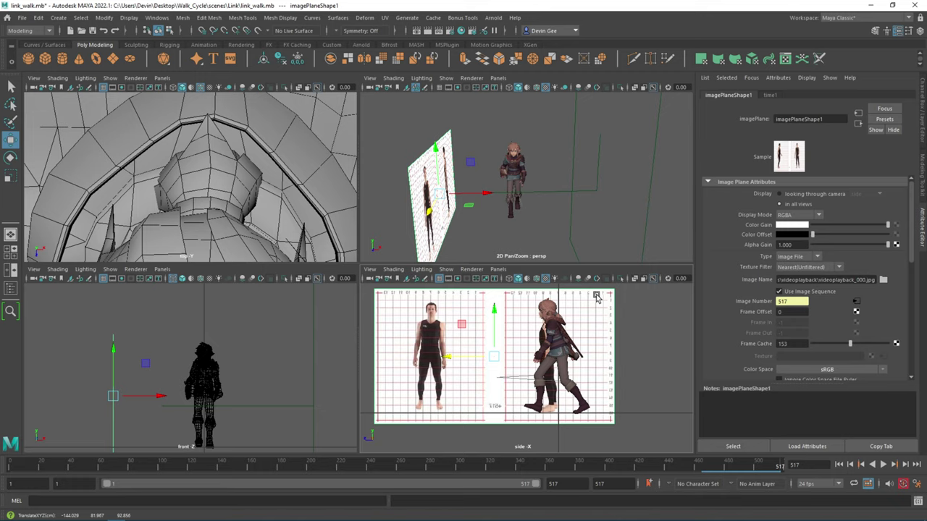
Isolate the maximized side view, then scrub from frame 1 through about 20 to 399 to confirm the image sequence animates.
key("space")
key("ctrl+1")
left_click(15, 461)
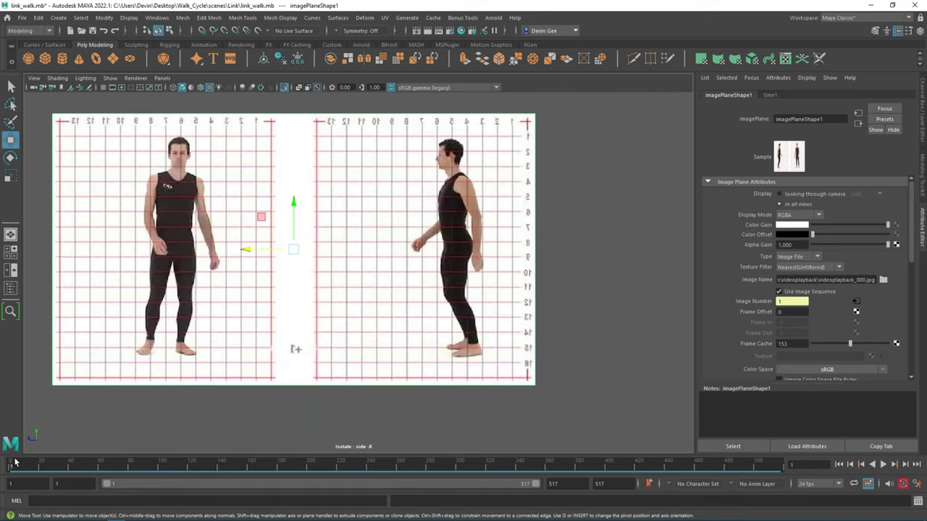
left_click_drag(15, 461, 41, 470)
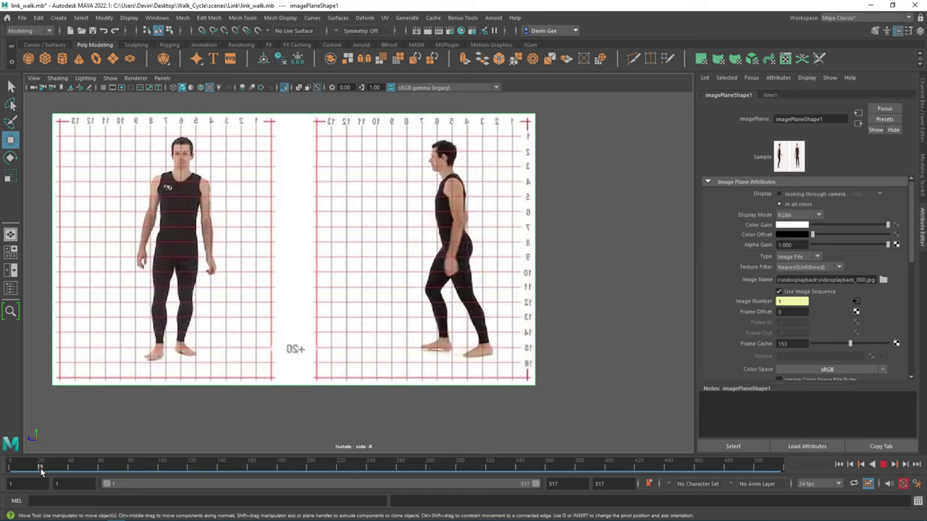
left_click_drag(41, 471, 608, 467)
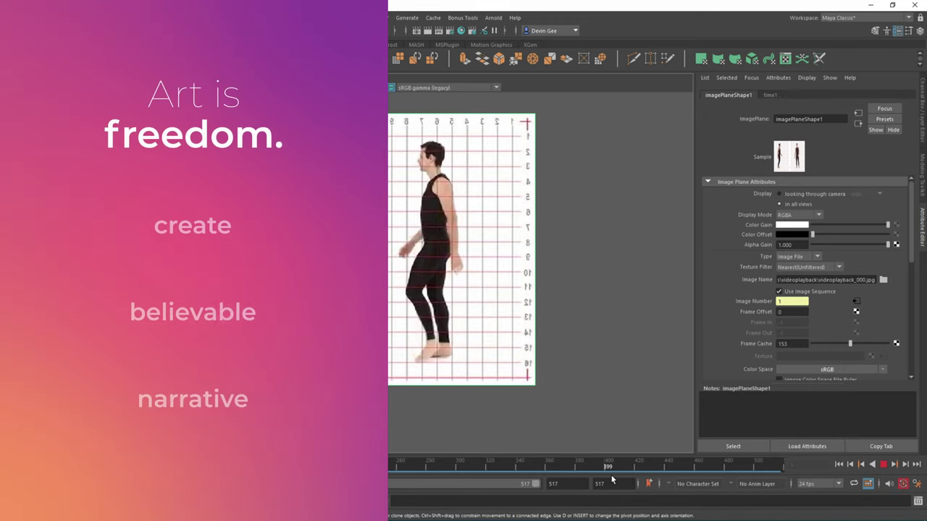